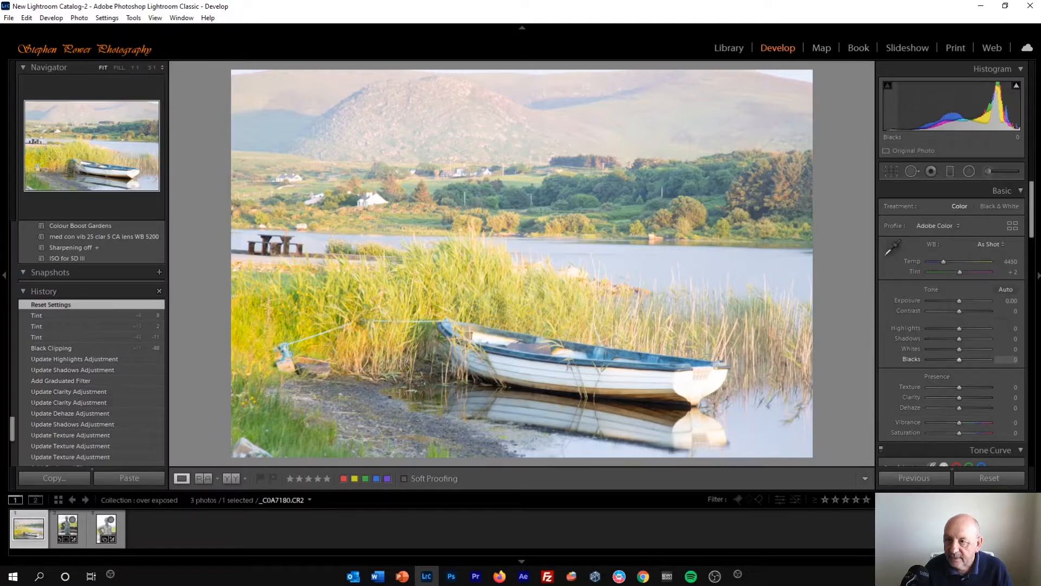
- Darken the blacks to -97 by dragging the blacks region of the histogram
{"action": "left_click_drag", "start_coordinate": [911, 109], "coordinate": [891, 129]}
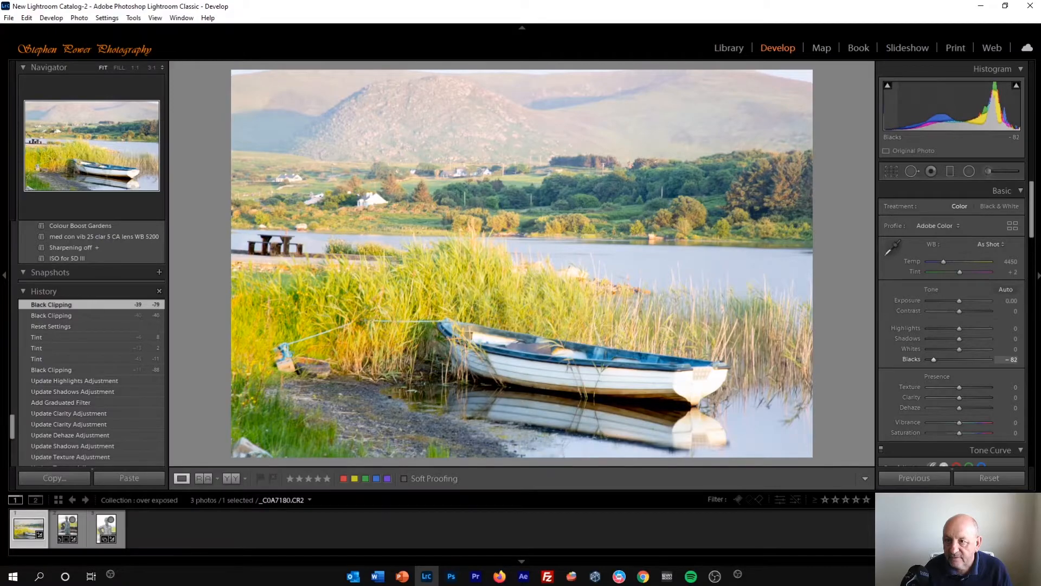
{"action": "left_click_drag", "start_coordinate": [889, 109], "coordinate": [885, 109]}
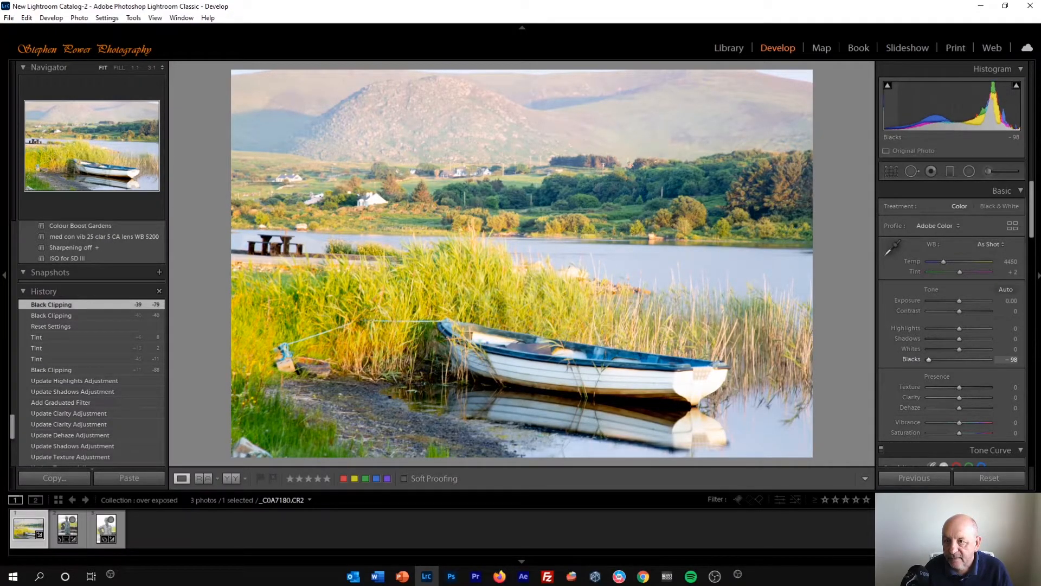
{"action": "left_click_drag", "start_coordinate": [885, 108], "coordinate": [890, 143]}
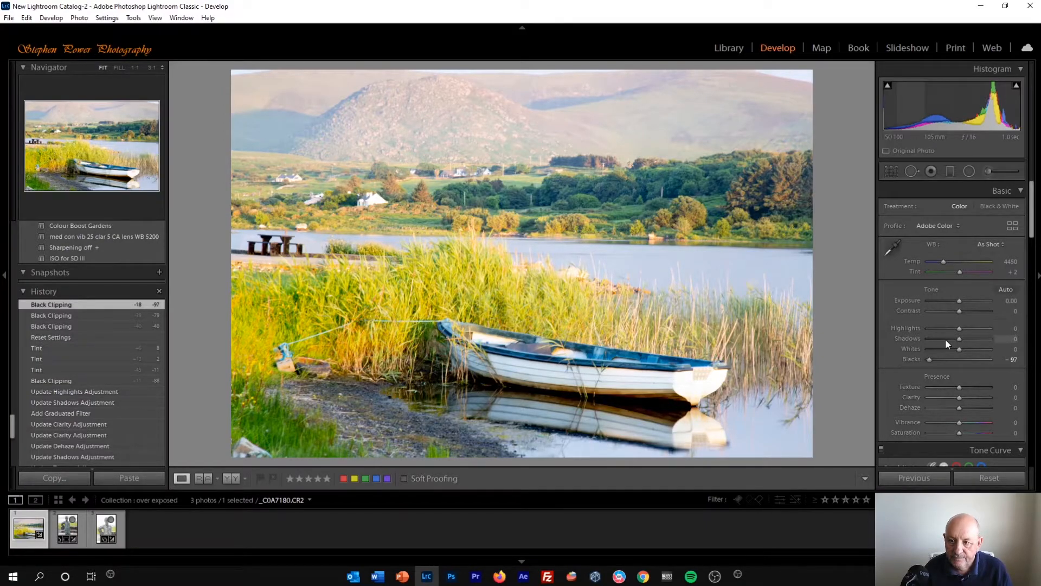
- Lower the highlights to -100 and the shadows to -46
{"action": "left_click_drag", "start_coordinate": [957, 328], "coordinate": [909, 323]}
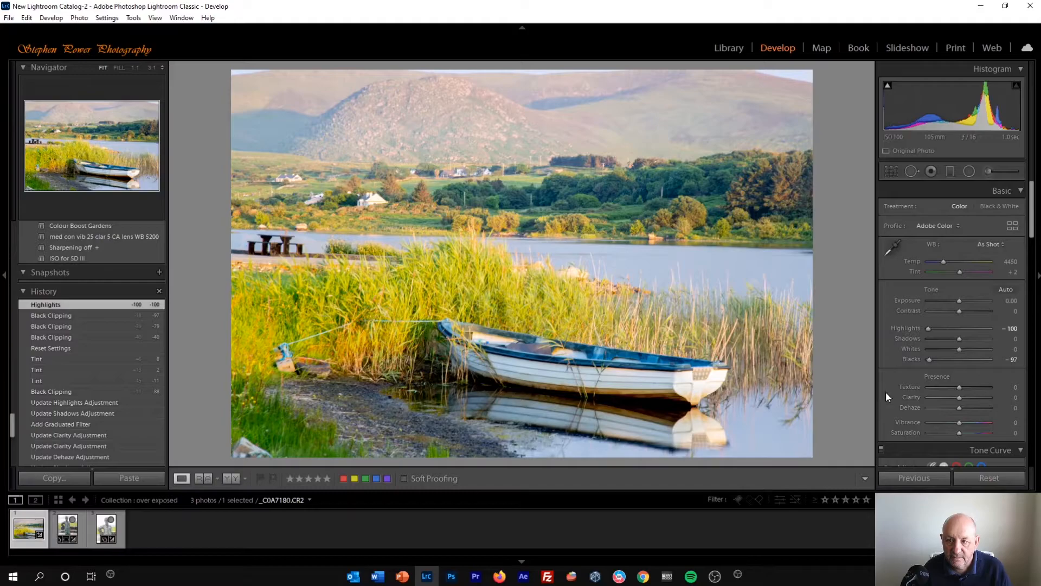
{"action": "left_click_drag", "start_coordinate": [961, 339], "coordinate": [946, 339]}
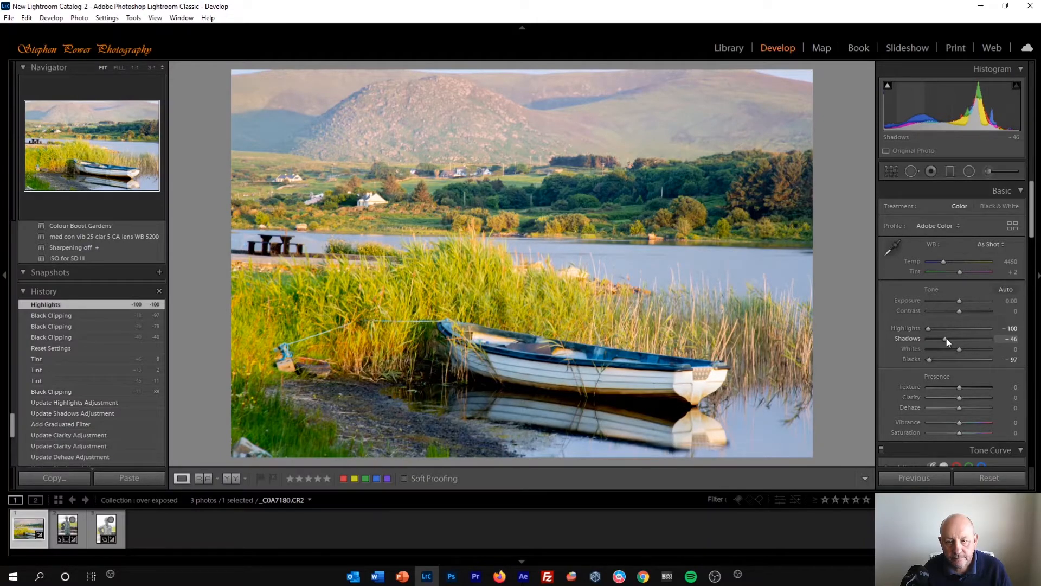
{"action": "left_click_drag", "start_coordinate": [946, 337], "coordinate": [946, 338]}
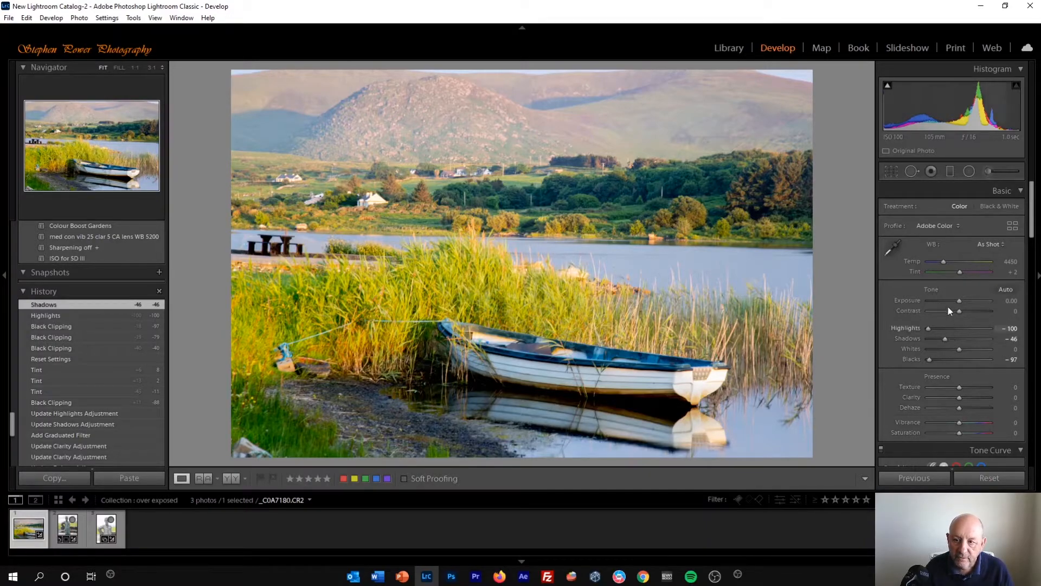
- Add a graduated filter from the top of the photo down to the lake, with highlights -86 and shadows -26
{"action": "left_click", "coordinate": [950, 174]}
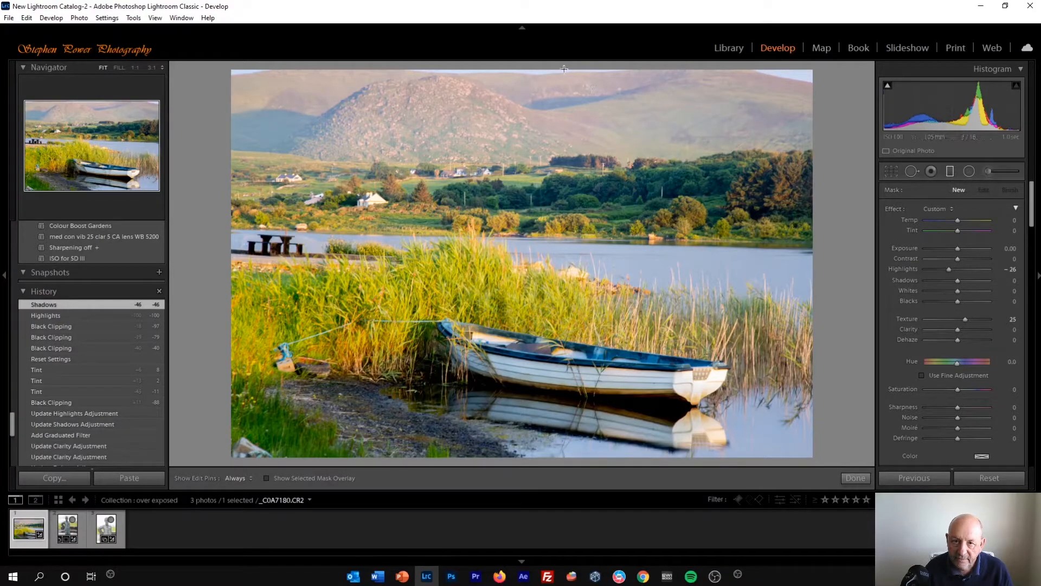
{"action": "left_click_drag", "start_coordinate": [549, 66], "coordinate": [548, 282]}
{"action": "left_click_drag", "start_coordinate": [547, 285], "coordinate": [547, 294]}
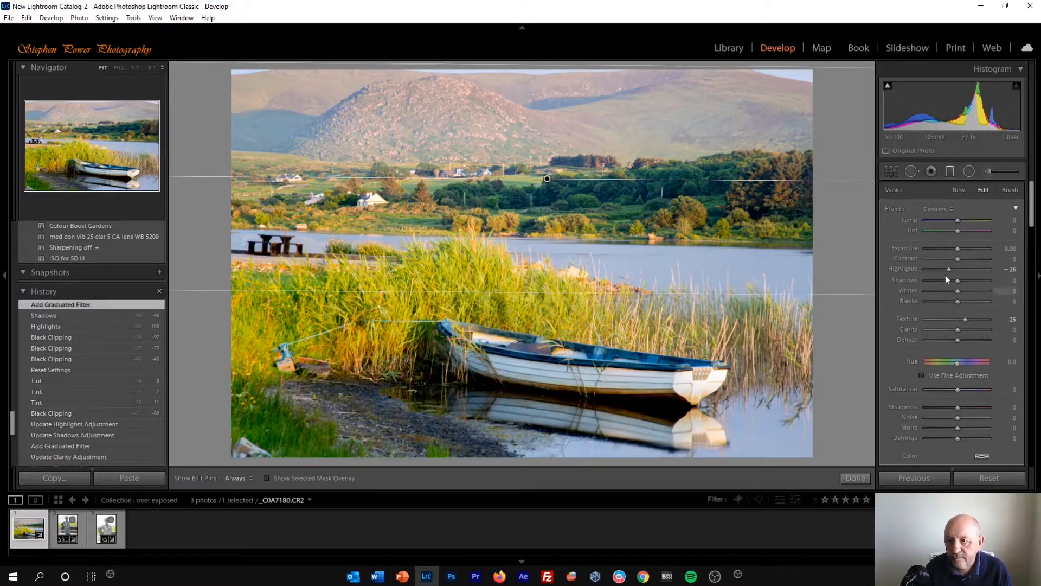
{"action": "mouse_move", "coordinate": [946, 268]}
{"action": "left_mouse_down"}
{"action": "mouse_move", "coordinate": [928, 265]}
{"action": "mouse_move", "coordinate": [948, 284]}
{"action": "left_mouse_up"}
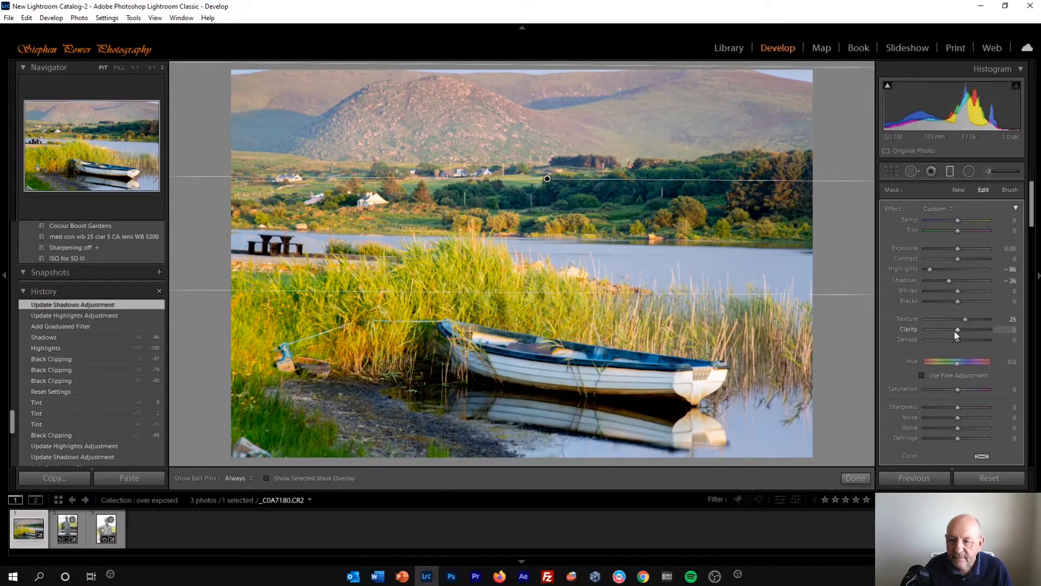
- Raise the graduated filter's clarity to 71 and its texture to 40
{"action": "left_click_drag", "start_coordinate": [958, 333], "coordinate": [979, 332]}
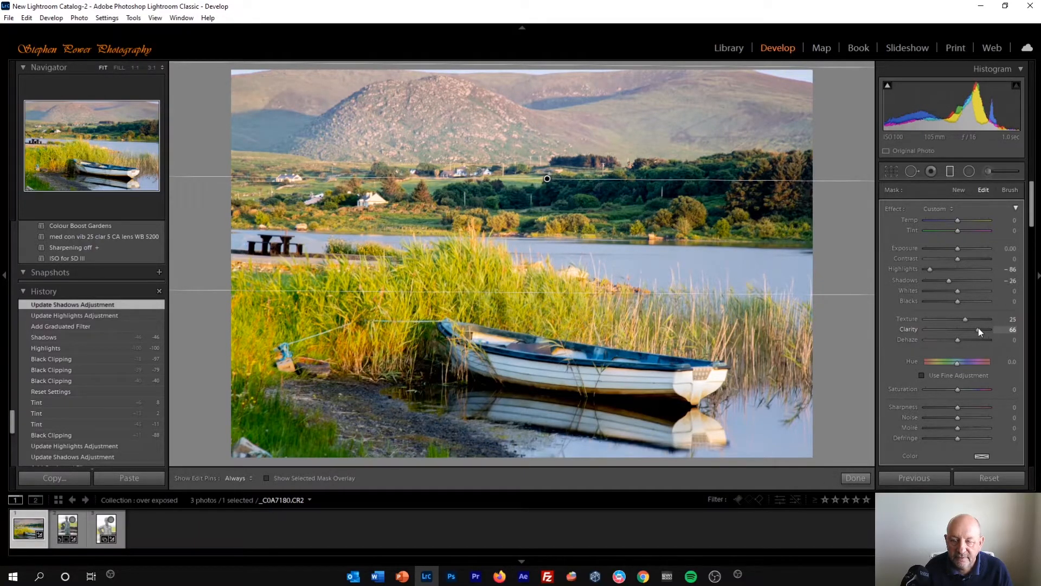
{"action": "left_click_drag", "start_coordinate": [980, 328], "coordinate": [981, 328]}
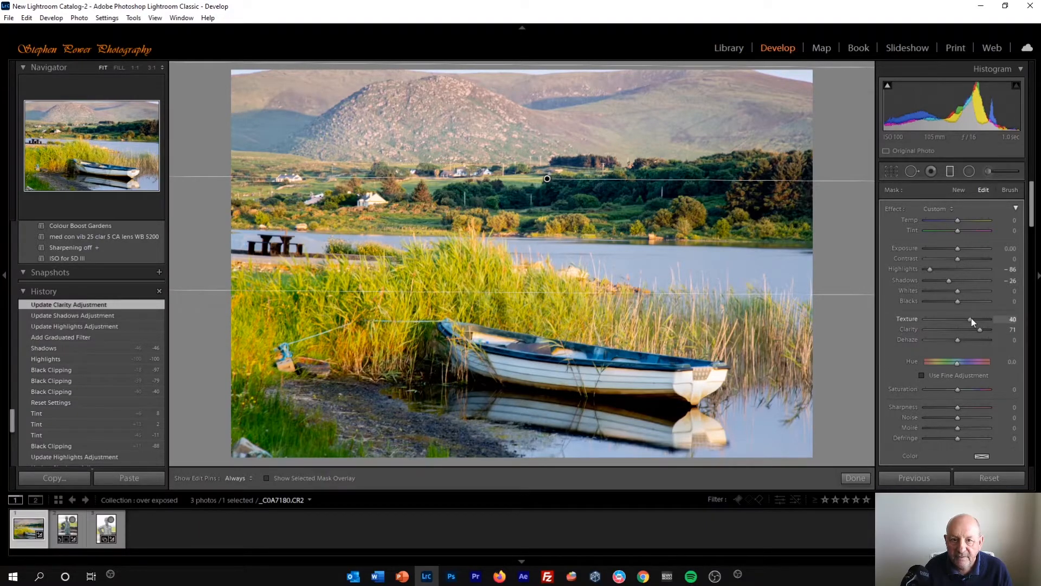
{"action": "left_click_drag", "start_coordinate": [972, 318], "coordinate": [972, 318]}
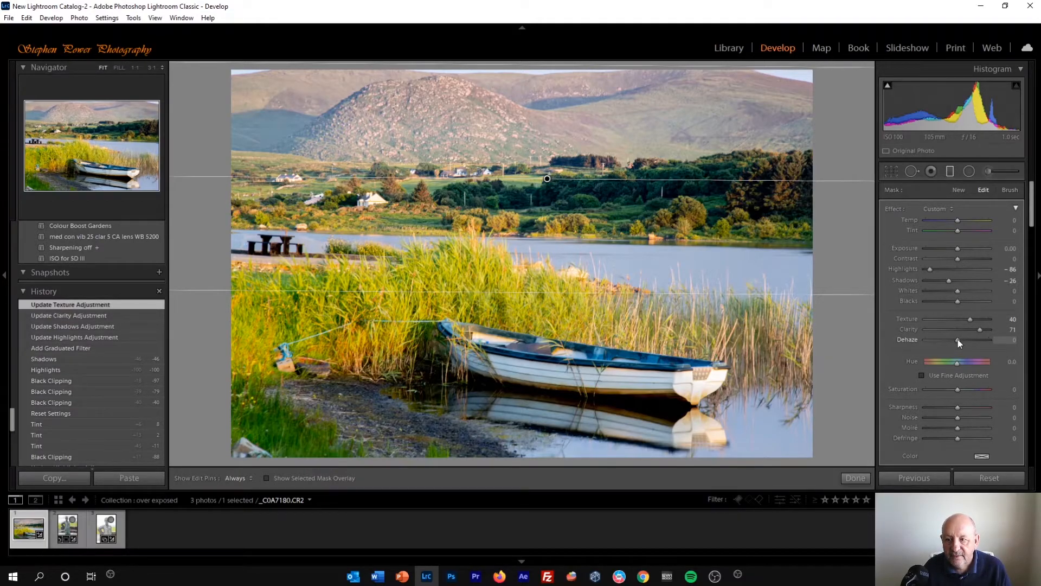
- Set the graduated filter's dehaze to 16 and close the graduated filter tool
{"action": "left_click_drag", "start_coordinate": [960, 339], "coordinate": [961, 339]}
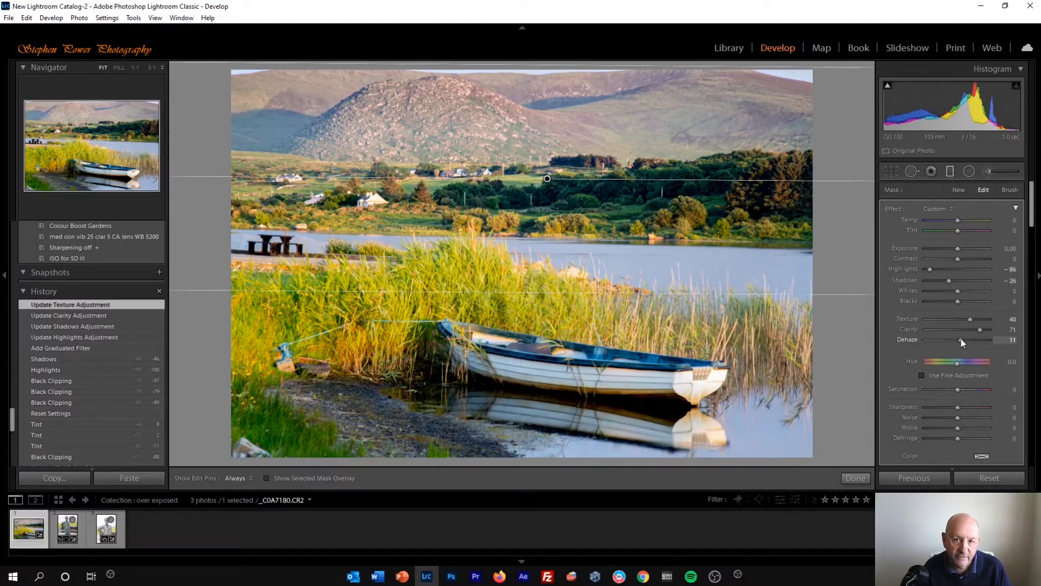
{"action": "left_click_drag", "start_coordinate": [962, 339], "coordinate": [963, 339]}
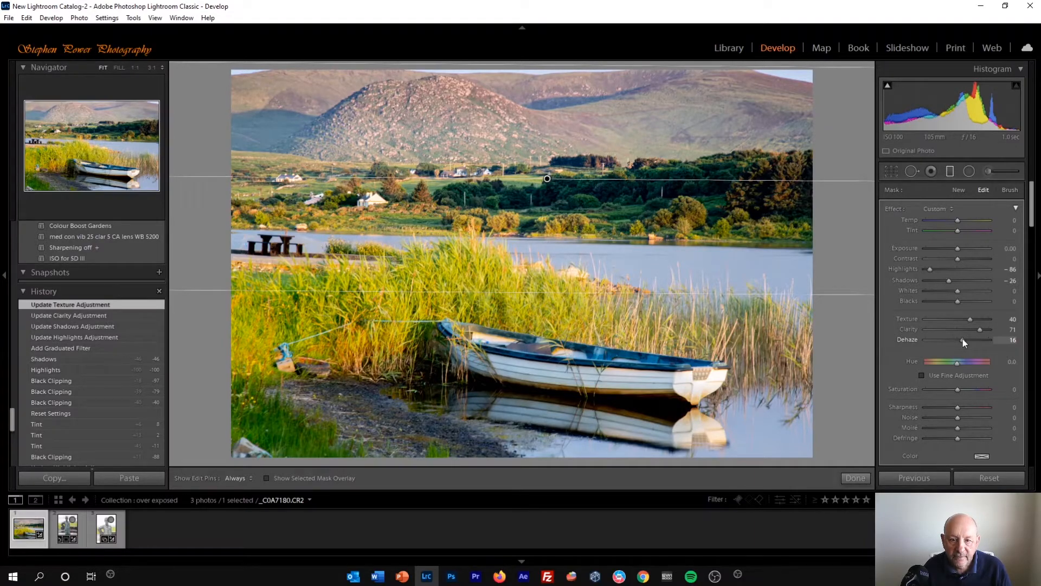
{"action": "left_click", "coordinate": [952, 179]}
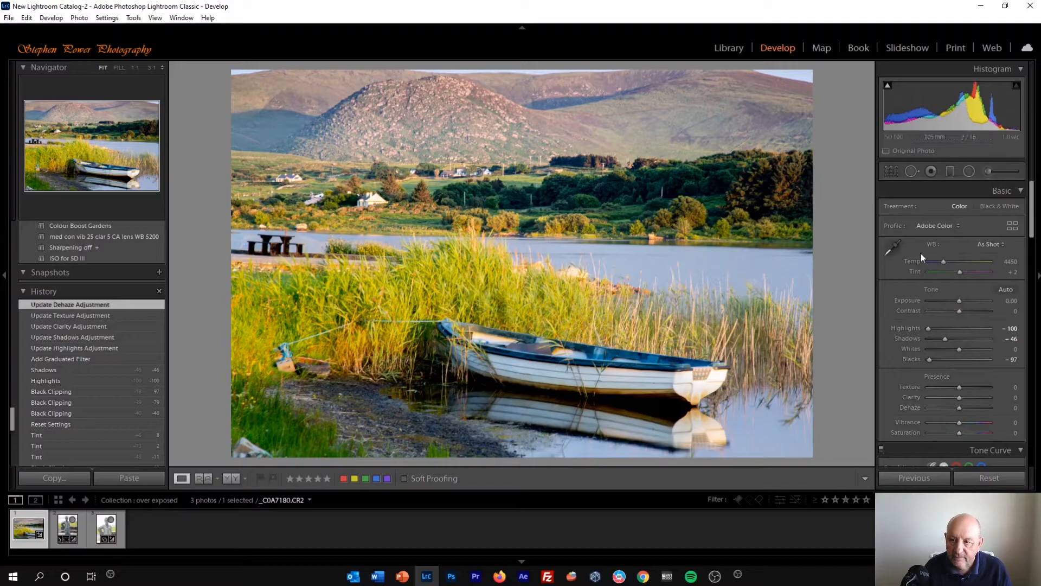
- Add a second graduated filter from the foreground up toward the far shore, with highlights 0 and shadows 18
{"action": "left_click", "coordinate": [950, 172]}
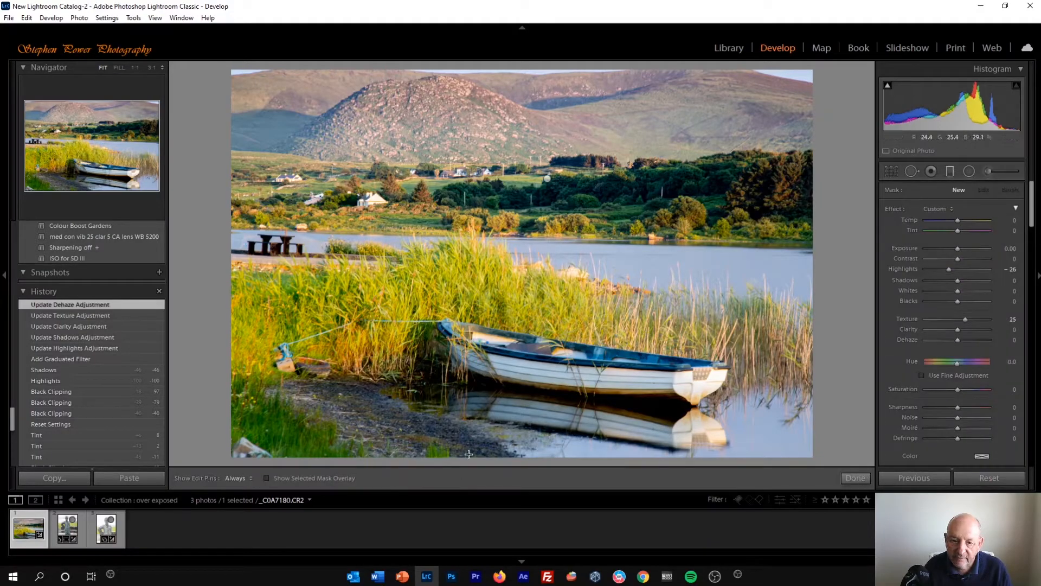
{"action": "left_click_drag", "start_coordinate": [504, 371], "coordinate": [505, 174]}
{"action": "double_click", "coordinate": [907, 269]}
{"action": "left_click_drag", "start_coordinate": [956, 280], "coordinate": [962, 280]}
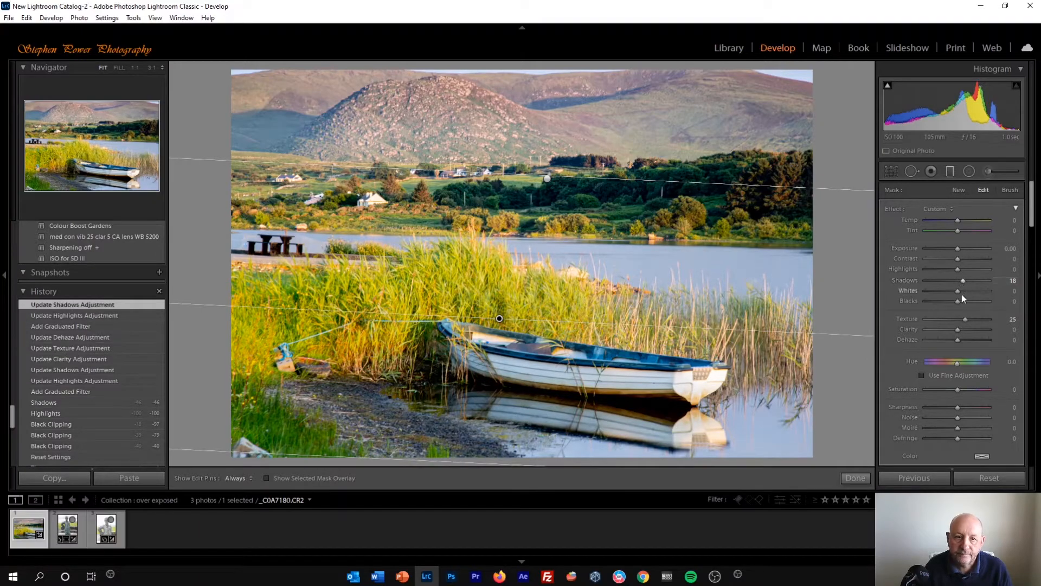
{"action": "left_click", "coordinate": [949, 172]}
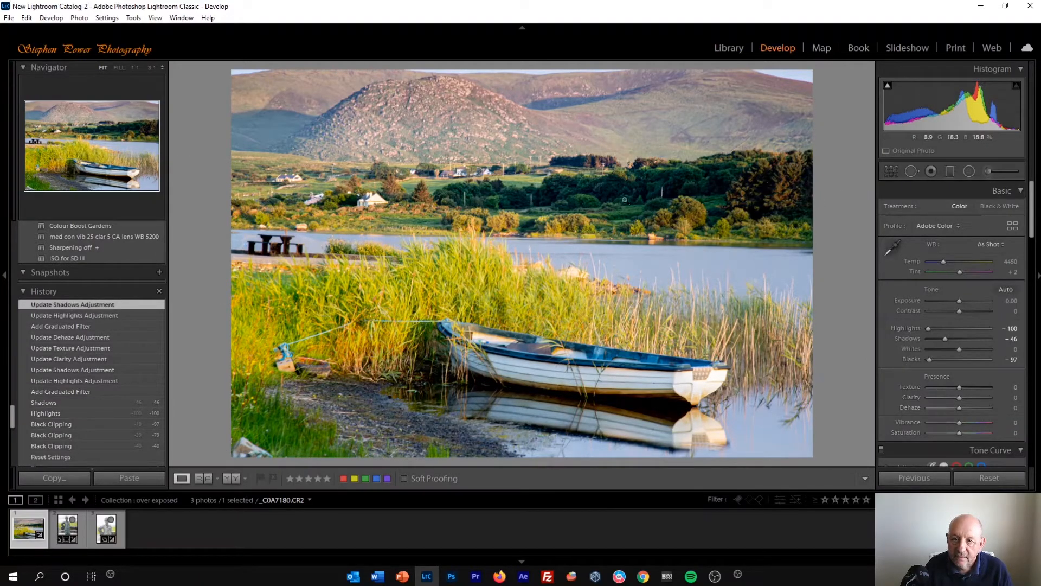
- Open the adjustment brush, reset its highlights and texture to 0, and set its shadows to 38
{"action": "left_click", "coordinate": [987, 171]}
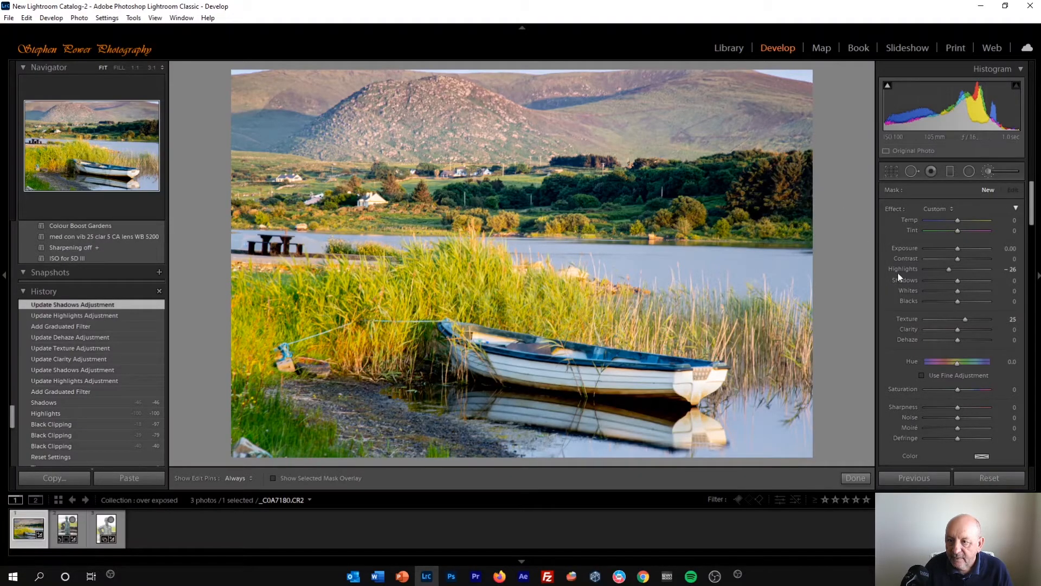
{"action": "double_click", "coordinate": [899, 270]}
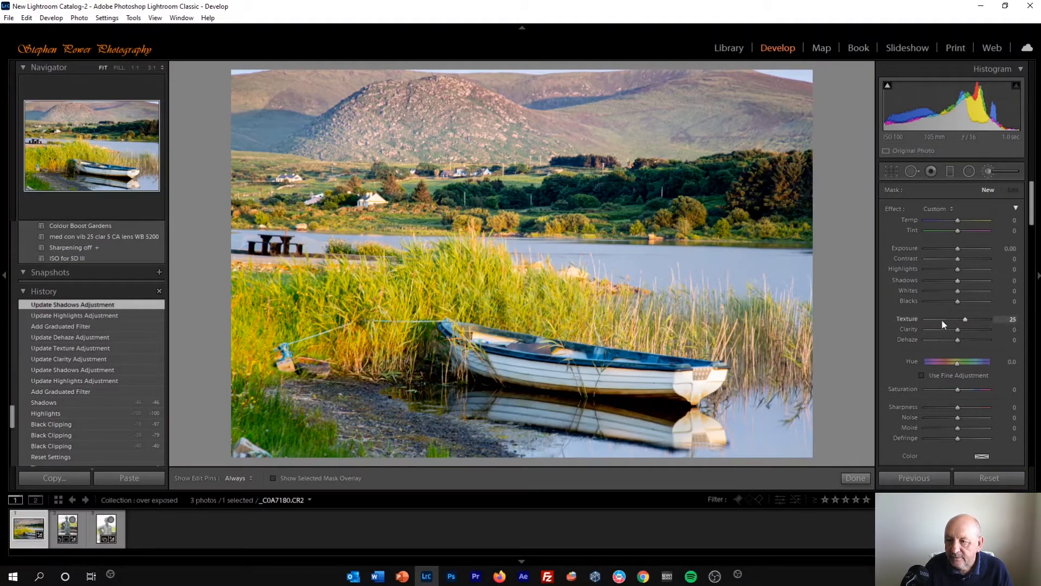
{"action": "double_click", "coordinate": [912, 319]}
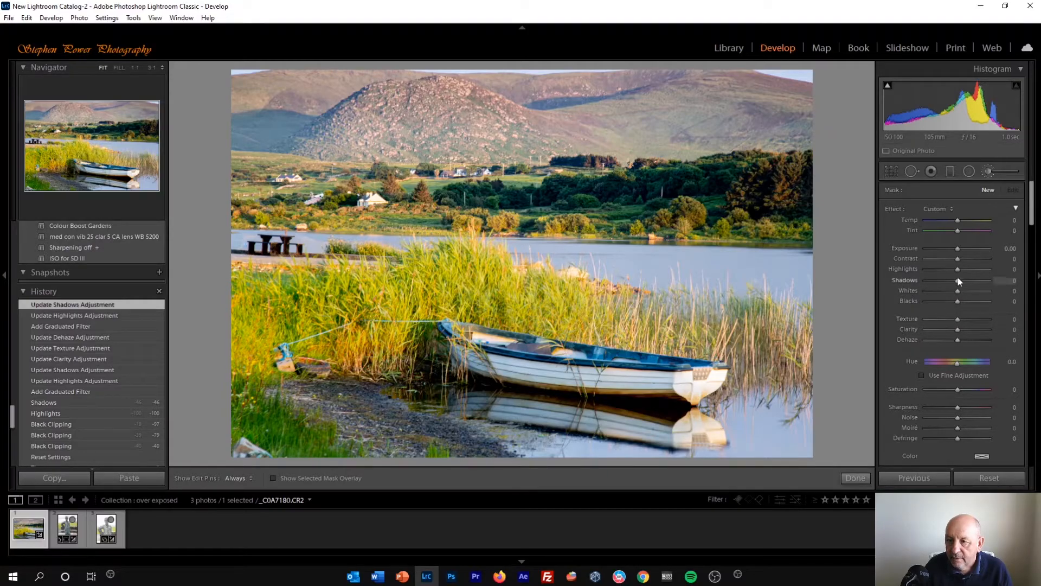
{"action": "left_click_drag", "start_coordinate": [958, 279], "coordinate": [970, 279]}
- Brush the shadow lift over the dark trees on the far shore and the foreground shoreline, then close the brush
{"action": "mouse_move", "coordinate": [700, 186]}
{"action": "left_mouse_down"}
{"action": "mouse_move", "coordinate": [793, 182]}
{"action": "mouse_move", "coordinate": [666, 193]}
{"action": "mouse_move", "coordinate": [731, 174]}
{"action": "mouse_move", "coordinate": [737, 176]}
{"action": "mouse_move", "coordinate": [469, 209]}
{"action": "mouse_move", "coordinate": [800, 209]}
{"action": "mouse_move", "coordinate": [813, 204]}
{"action": "mouse_move", "coordinate": [815, 173]}
{"action": "mouse_move", "coordinate": [549, 204]}
{"action": "mouse_move", "coordinate": [767, 172]}
{"action": "mouse_move", "coordinate": [790, 183]}
{"action": "mouse_move", "coordinate": [736, 206]}
{"action": "mouse_move", "coordinate": [798, 214]}
{"action": "left_mouse_up"}
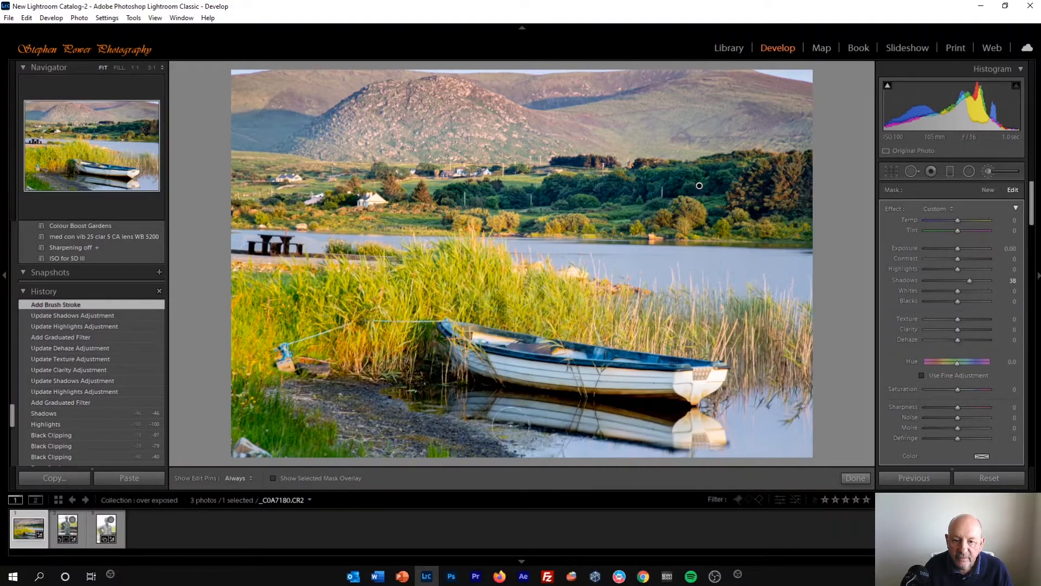
{"action": "mouse_move", "coordinate": [453, 401]}
{"action": "left_mouse_down"}
{"action": "mouse_move", "coordinate": [558, 394]}
{"action": "mouse_move", "coordinate": [312, 396]}
{"action": "mouse_move", "coordinate": [471, 443]}
{"action": "mouse_move", "coordinate": [502, 465]}
{"action": "mouse_move", "coordinate": [379, 423]}
{"action": "mouse_move", "coordinate": [331, 392]}
{"action": "mouse_move", "coordinate": [297, 398]}
{"action": "mouse_move", "coordinate": [366, 408]}
{"action": "mouse_move", "coordinate": [430, 445]}
{"action": "mouse_move", "coordinate": [508, 461]}
{"action": "mouse_move", "coordinate": [452, 445]}
{"action": "mouse_move", "coordinate": [496, 454]}
{"action": "left_mouse_up"}
{"action": "key", "text": "h"}
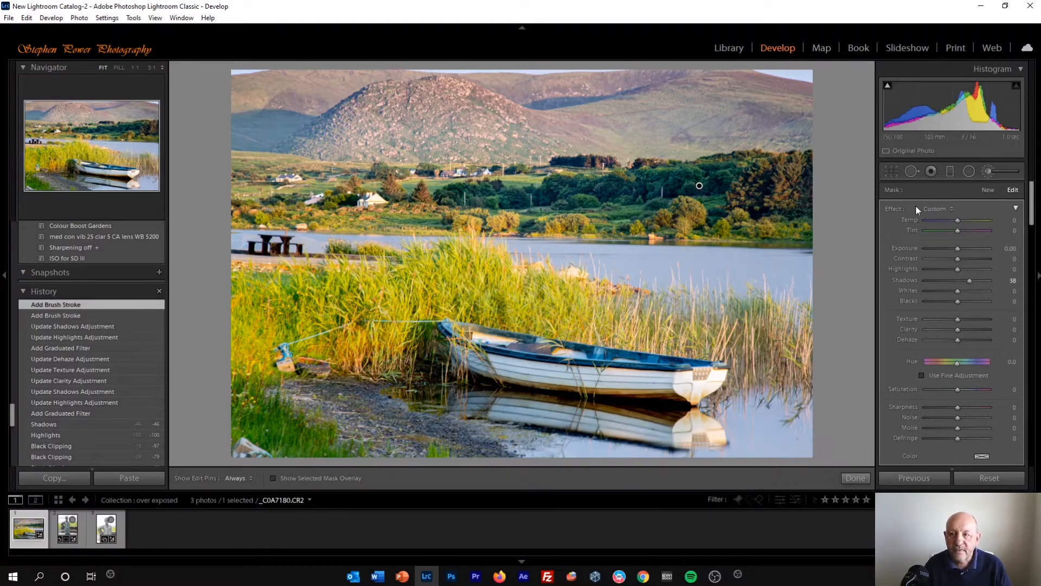
{"action": "left_click", "coordinate": [992, 172]}
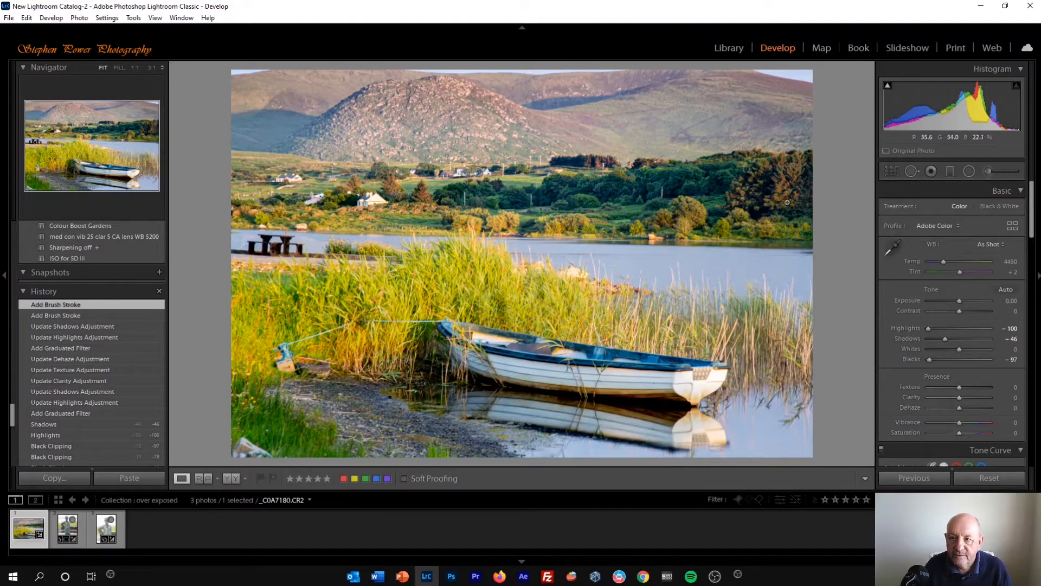
- Crop the photo slightly by lowering the top edge, then show the before and after views side by side
{"action": "left_click", "coordinate": [892, 170]}
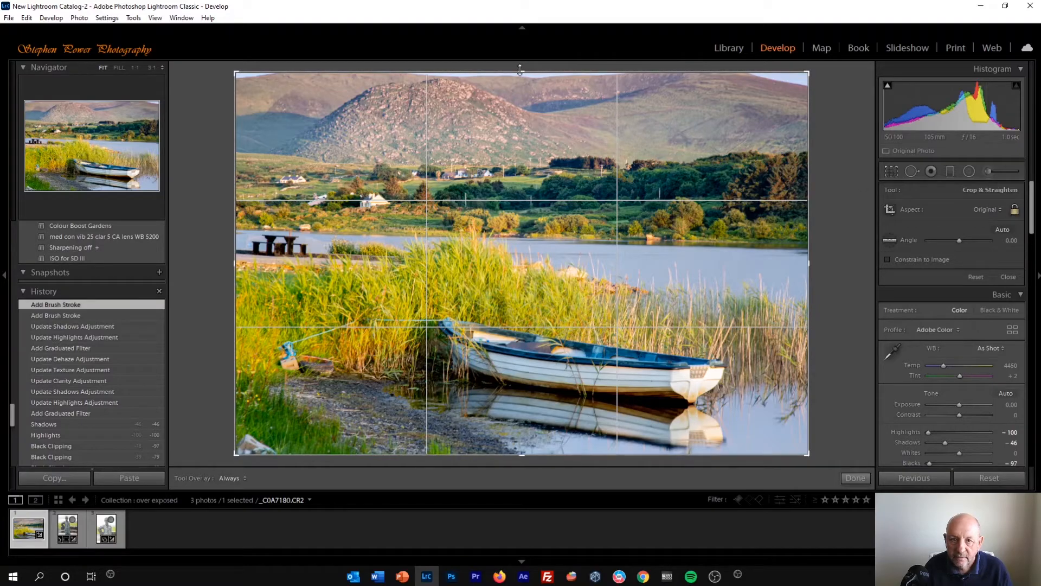
{"action": "left_click_drag", "start_coordinate": [520, 69], "coordinate": [520, 79]}
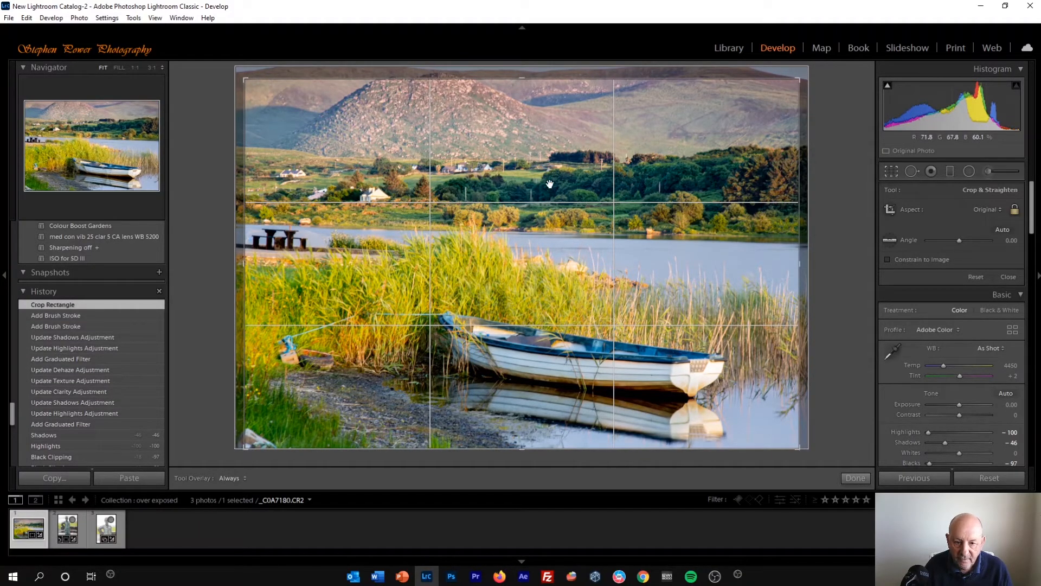
{"action": "left_click", "coordinate": [892, 174]}
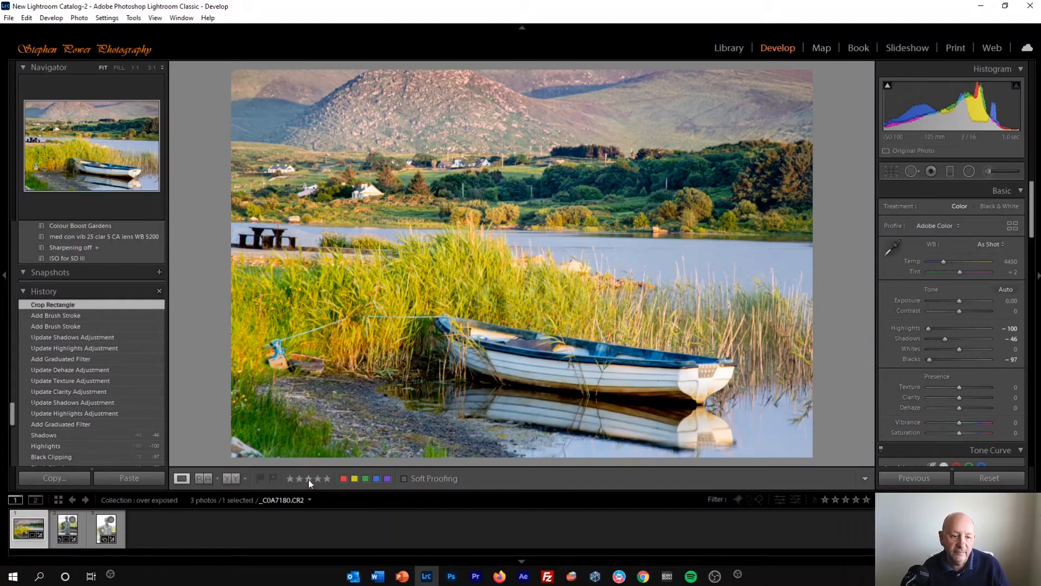
{"action": "left_click", "coordinate": [234, 479]}
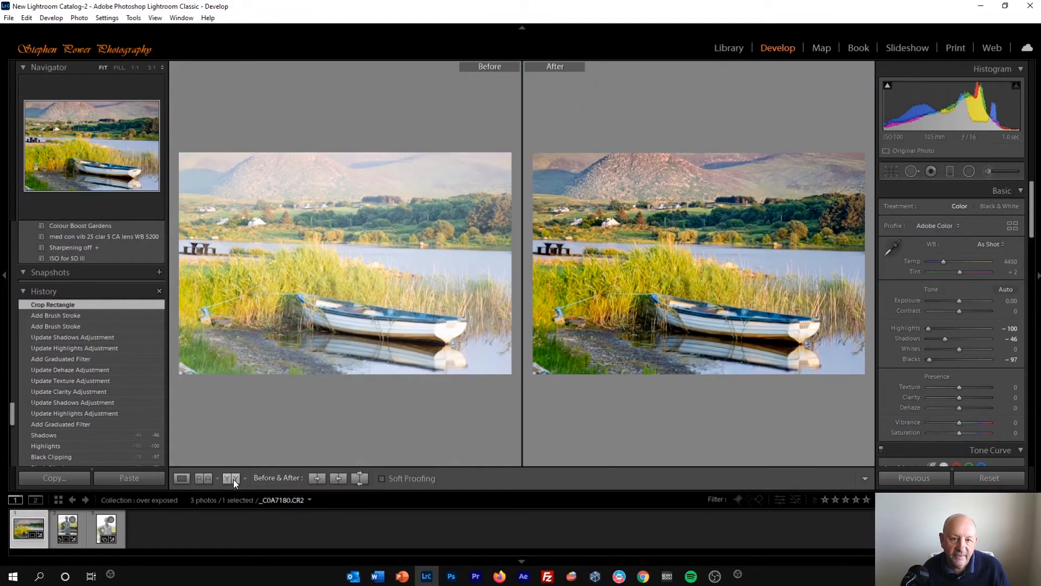